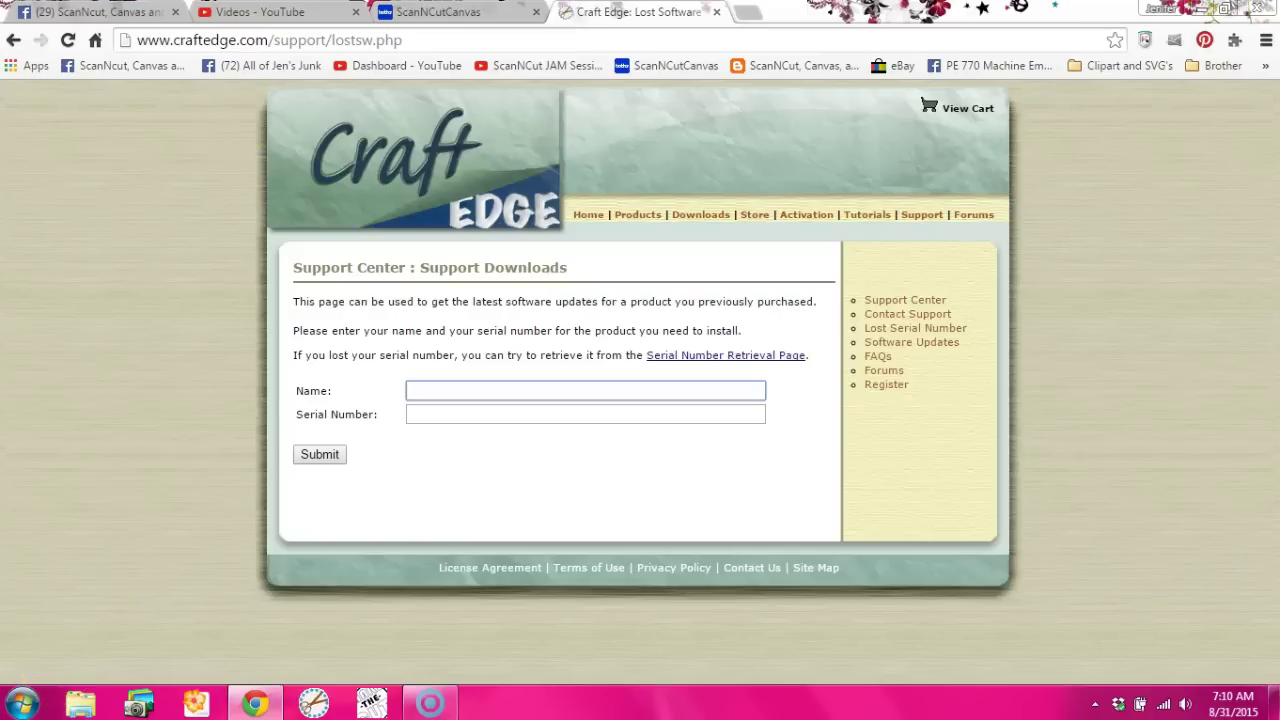
Step: Enter the purchaser's name in the Craft Edge Support Downloads form
left_click(742, 14)
left_click(430, 391)
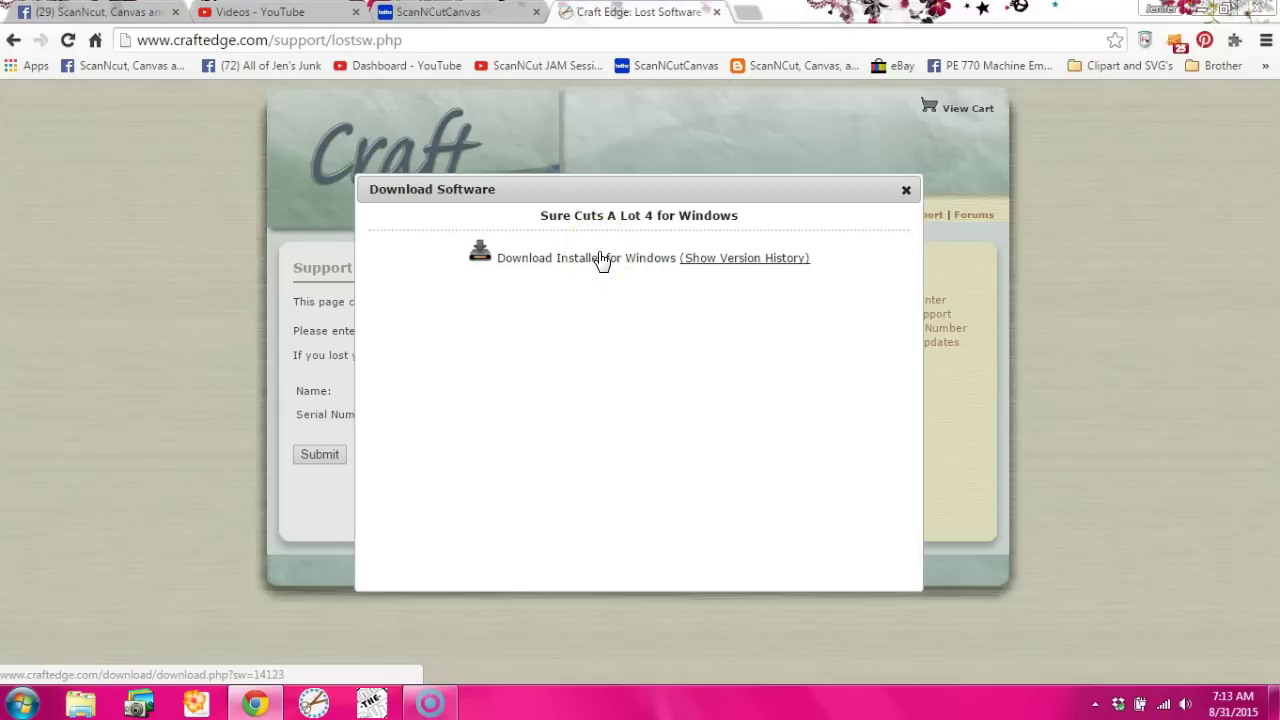
Step: Download the Windows installer, run it from the download bar, and minimize Chrome to the desktop
left_click(603, 262)
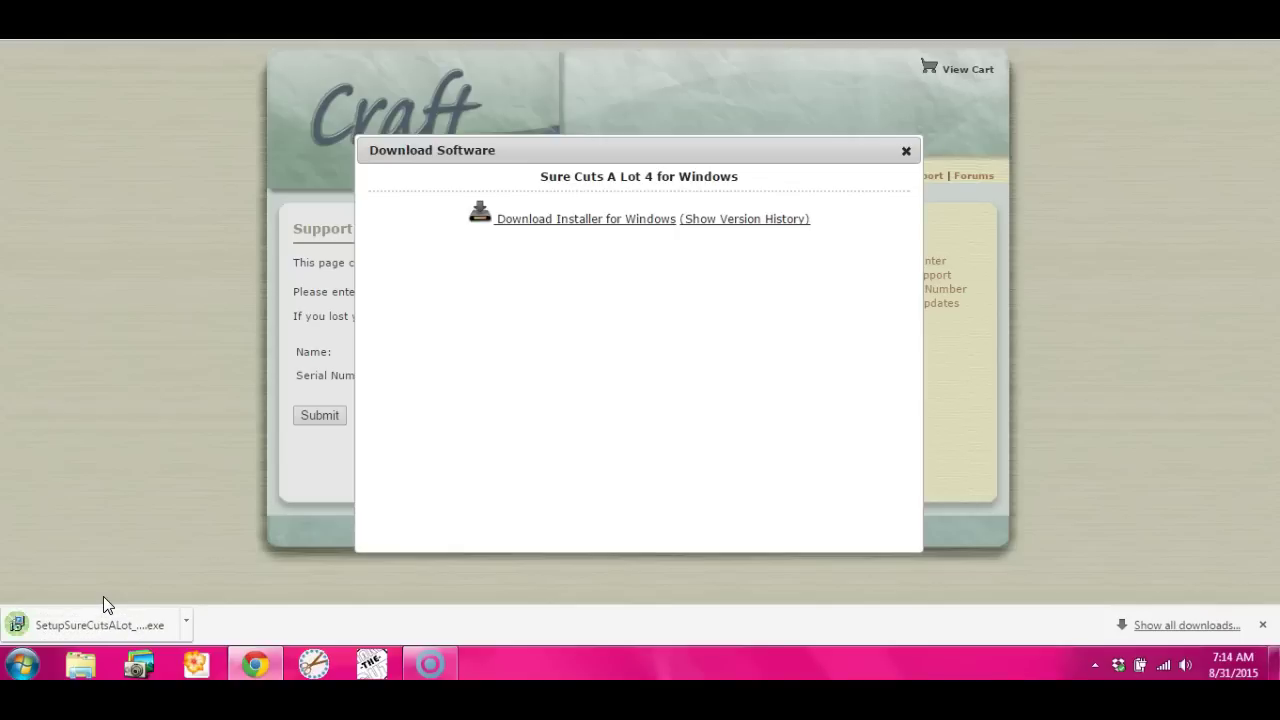
left_click(101, 624)
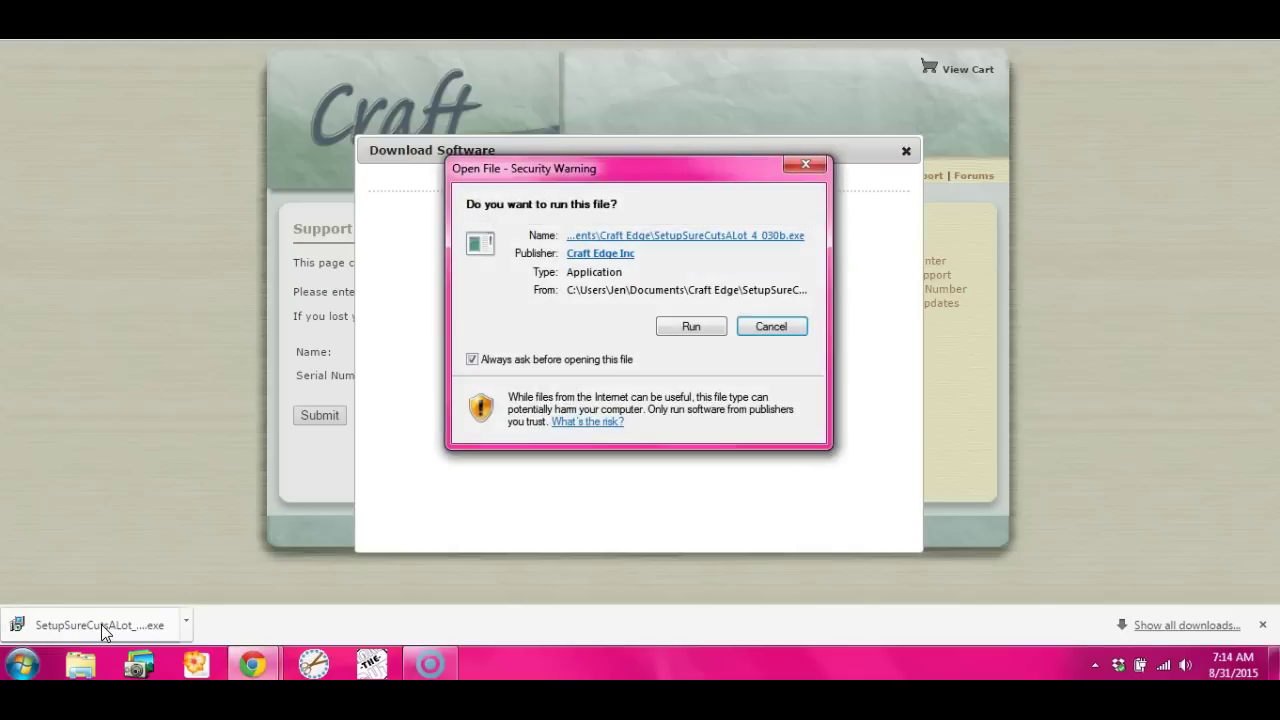
left_click(691, 327)
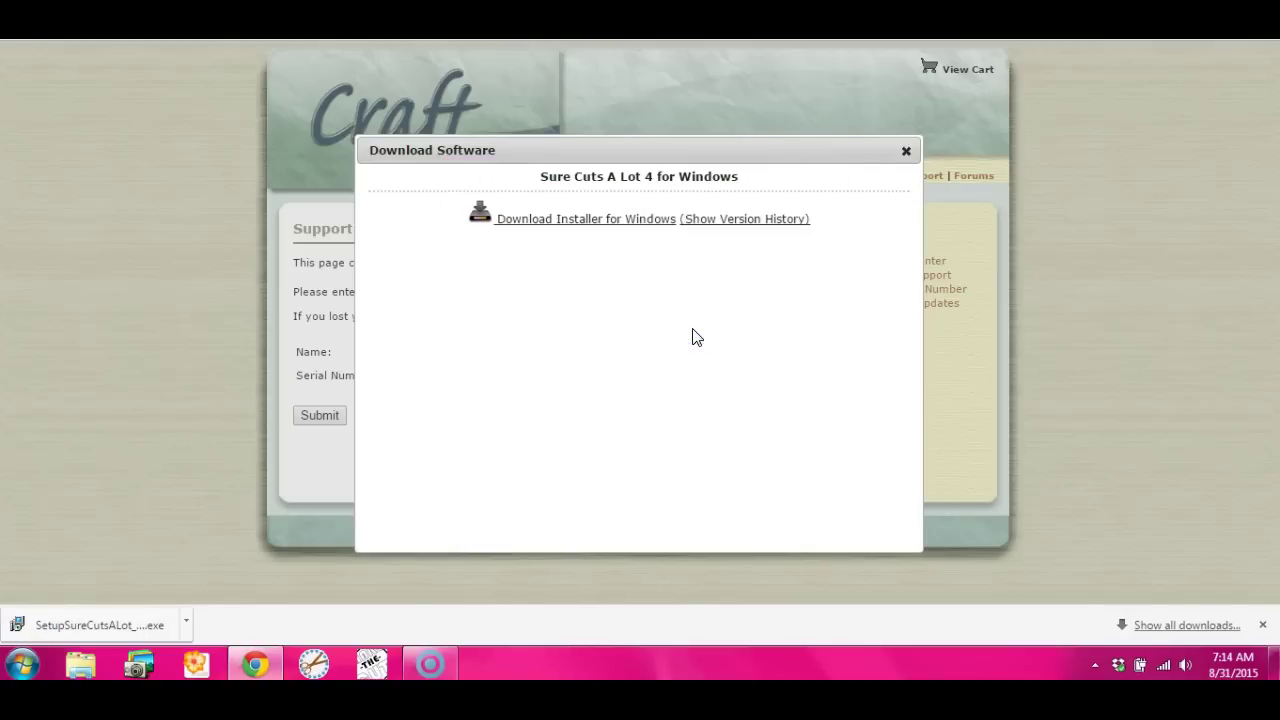
key("super+d")
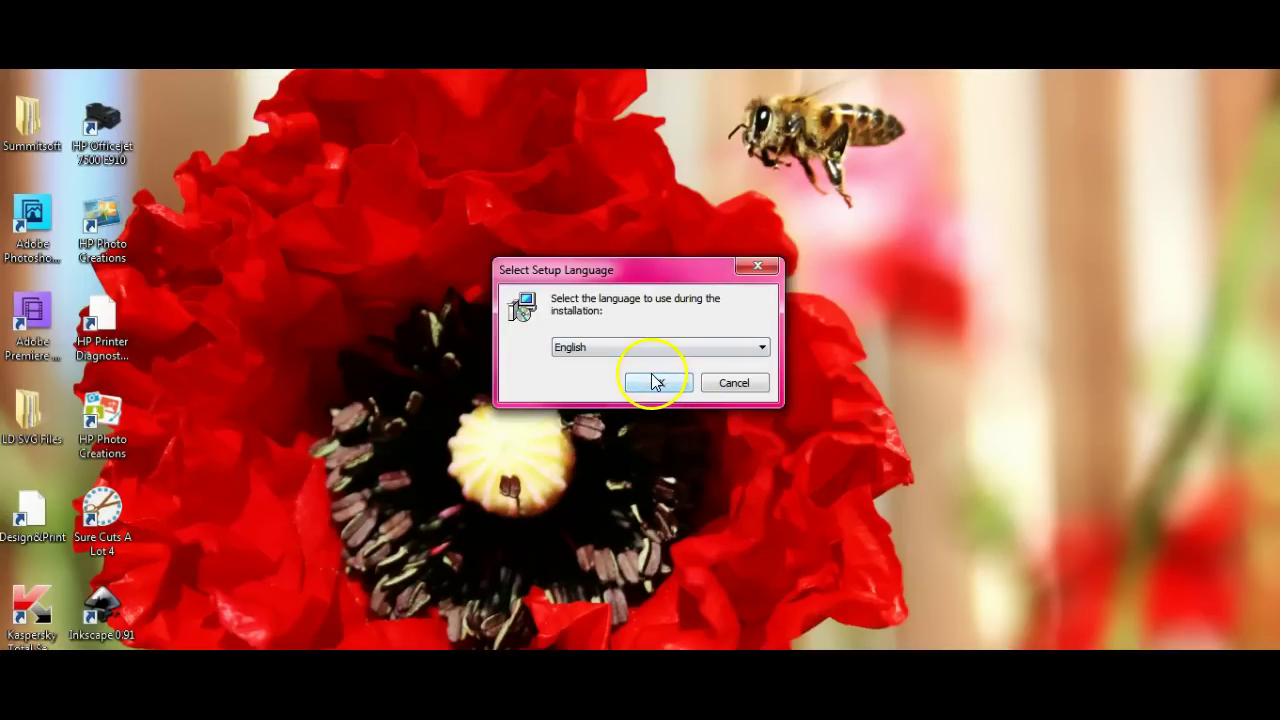
Step: Choose English as the setup language and accept the licence agreement
left_click(657, 382)
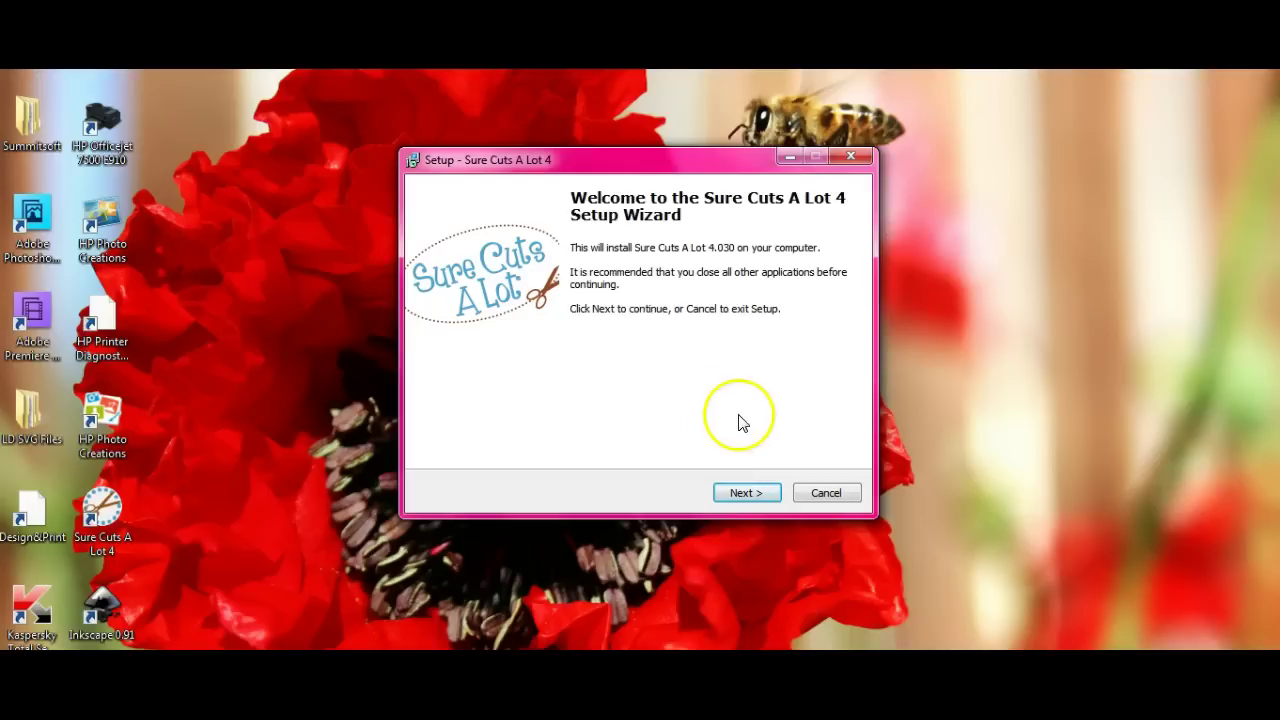
left_click(740, 493)
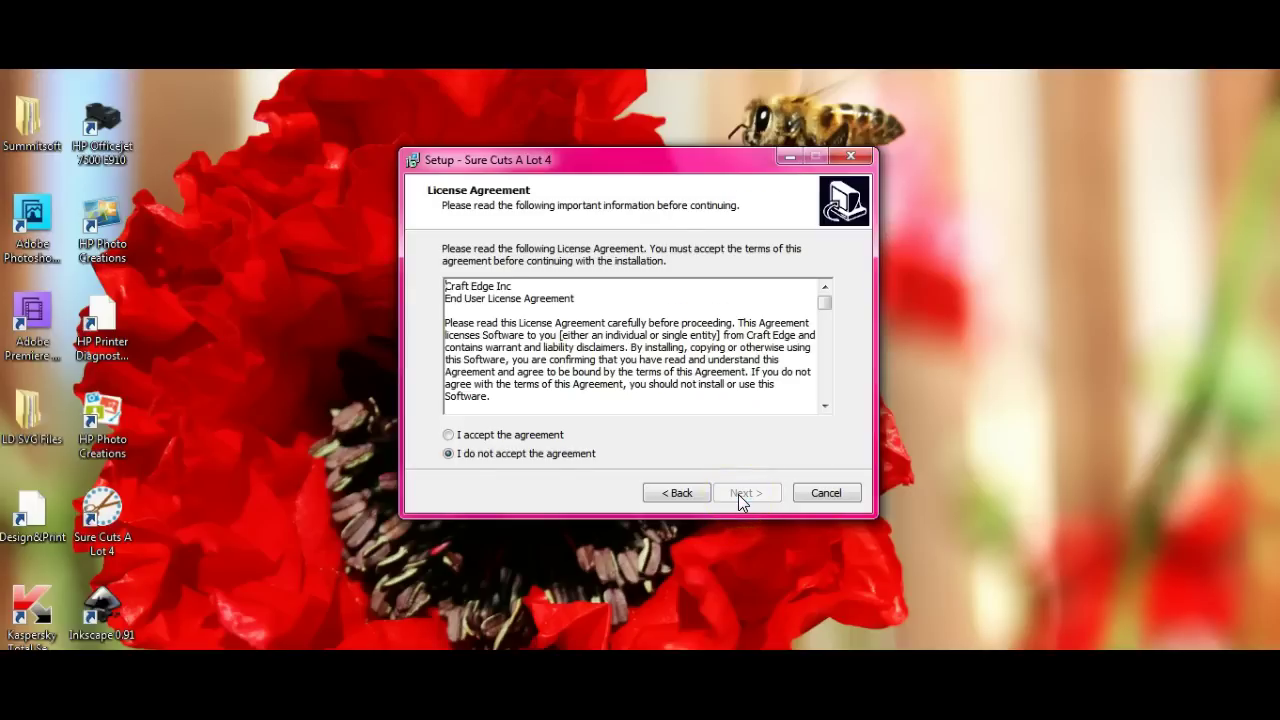
left_click(448, 434)
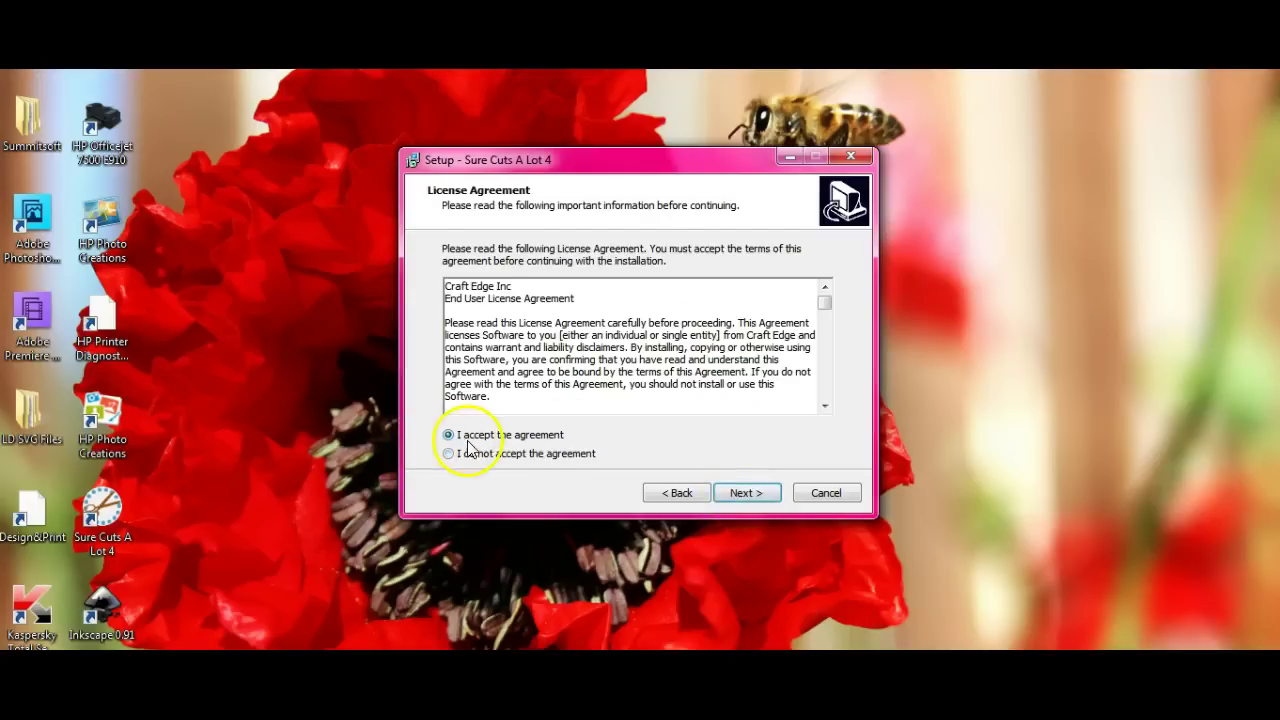
left_click(741, 494)
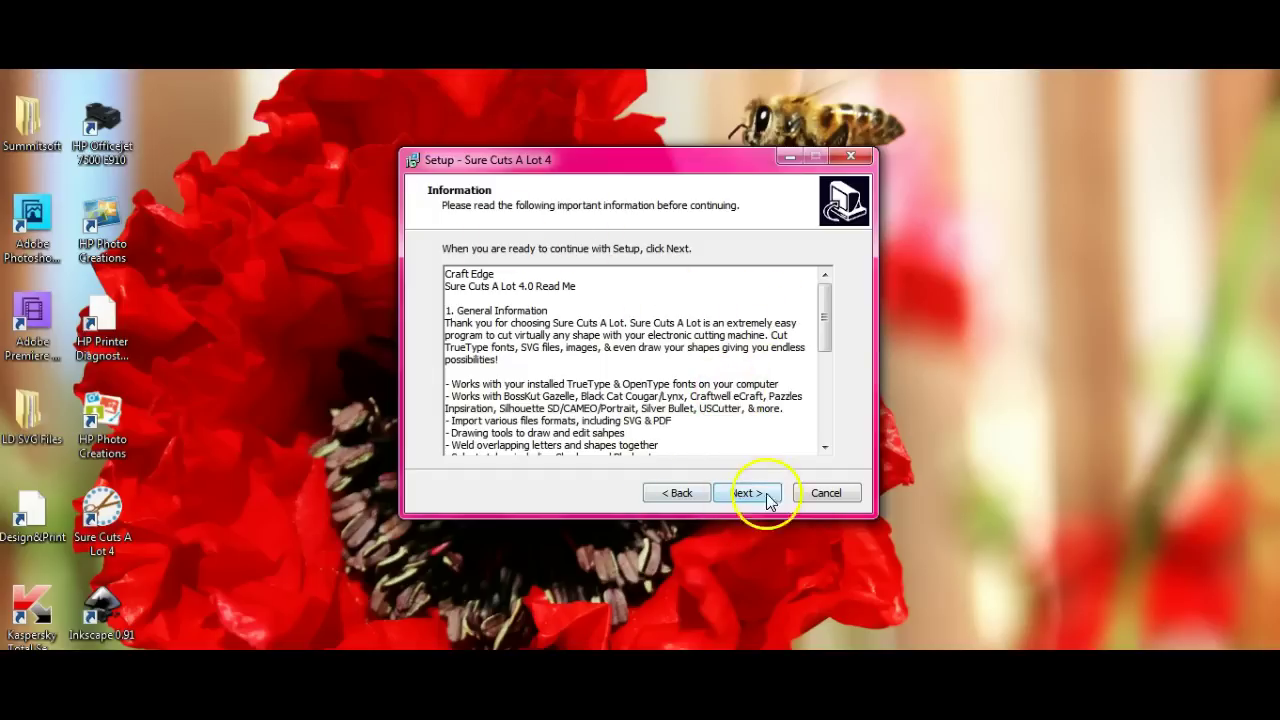
Step: Keep the default destination folder, desktop icon and scut4 file association
left_click(768, 496)
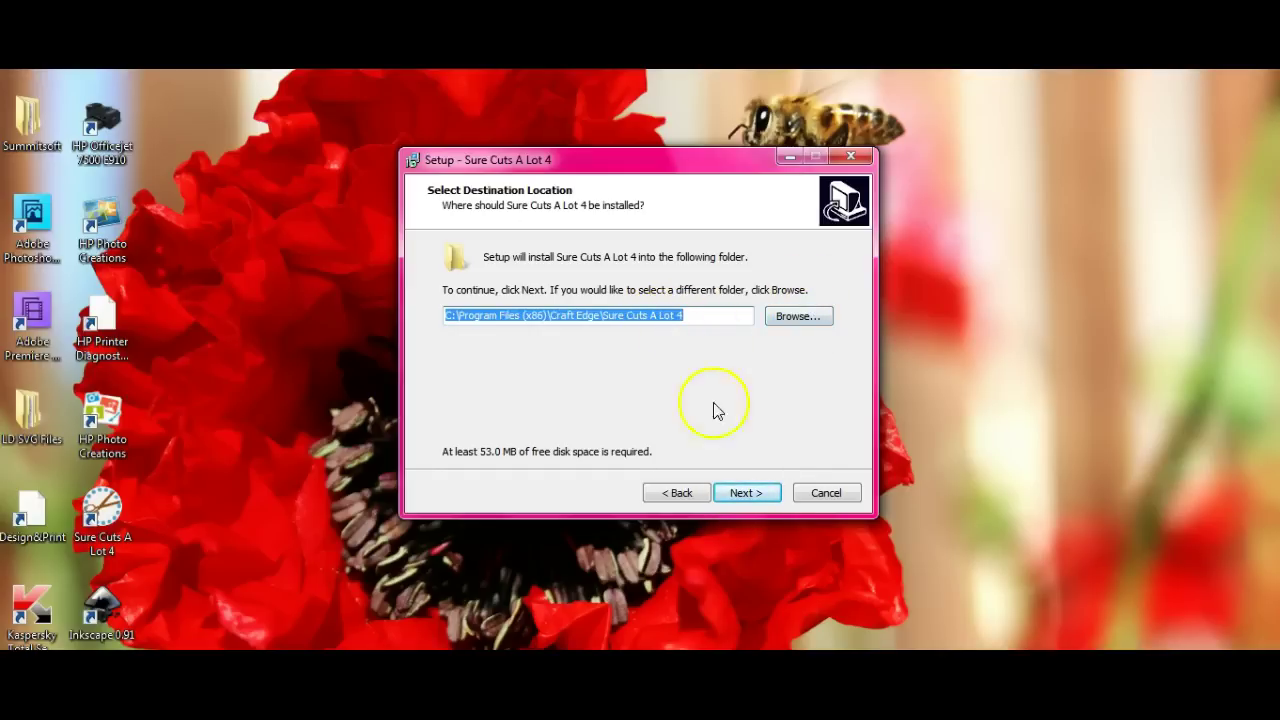
left_click(752, 496)
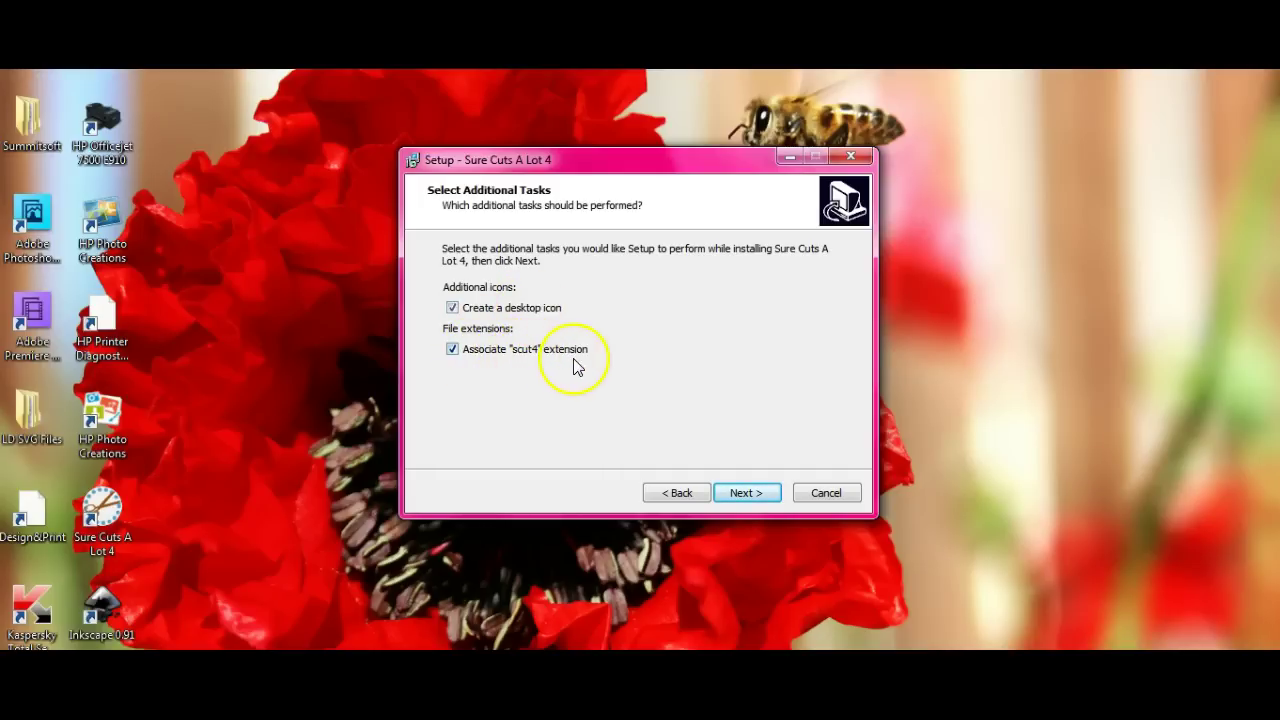
left_click(763, 501)
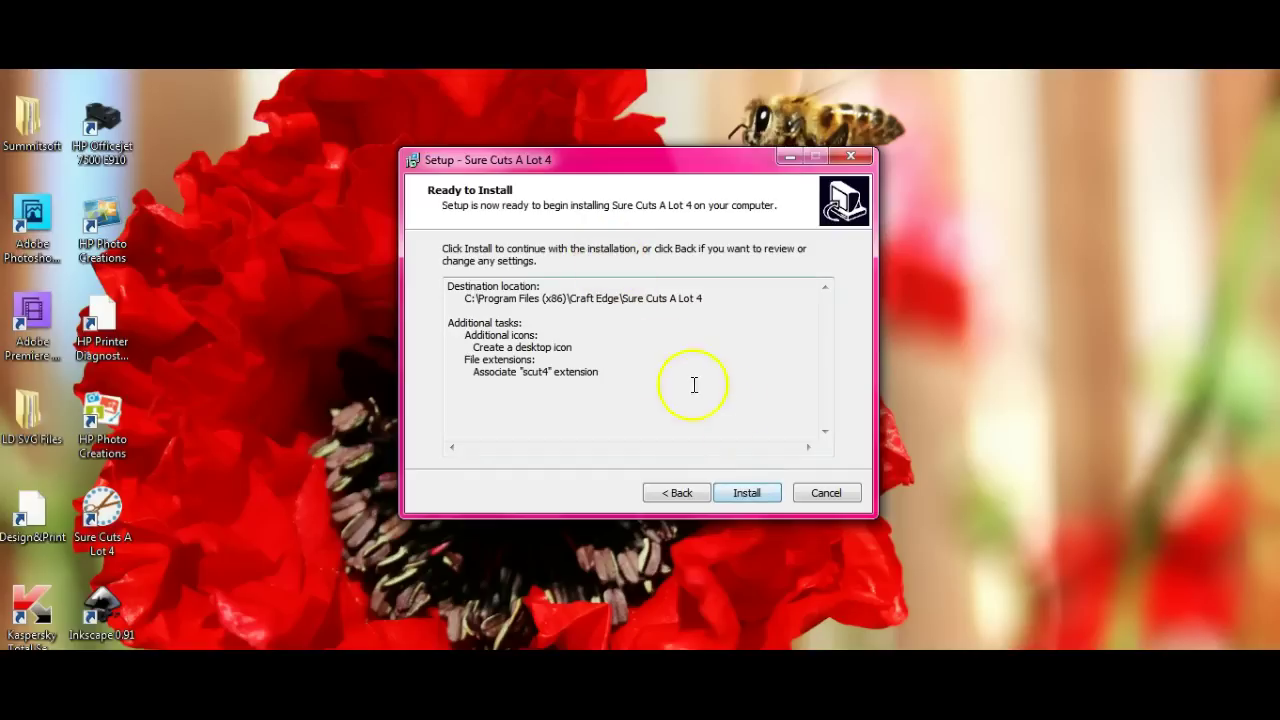
Step: Run the Sure Cuts A Lot 4 installation and finish the setup wizard
left_click(746, 493)
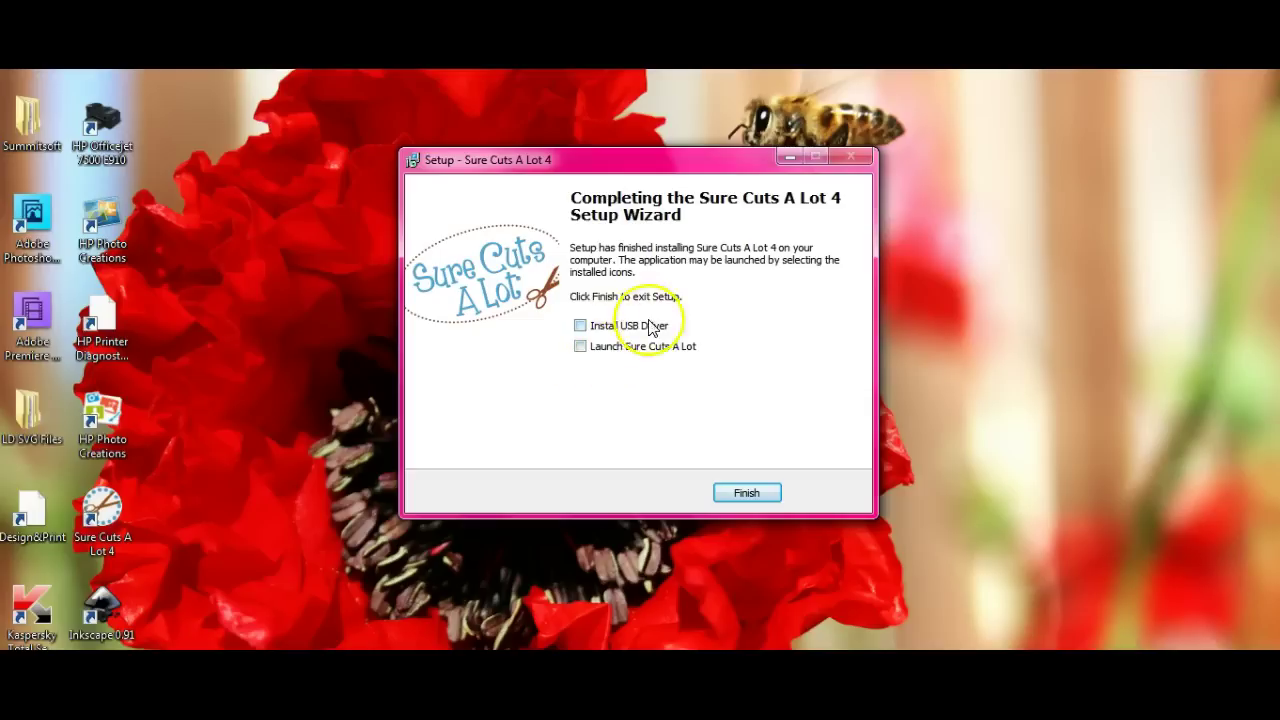
left_click(766, 495)
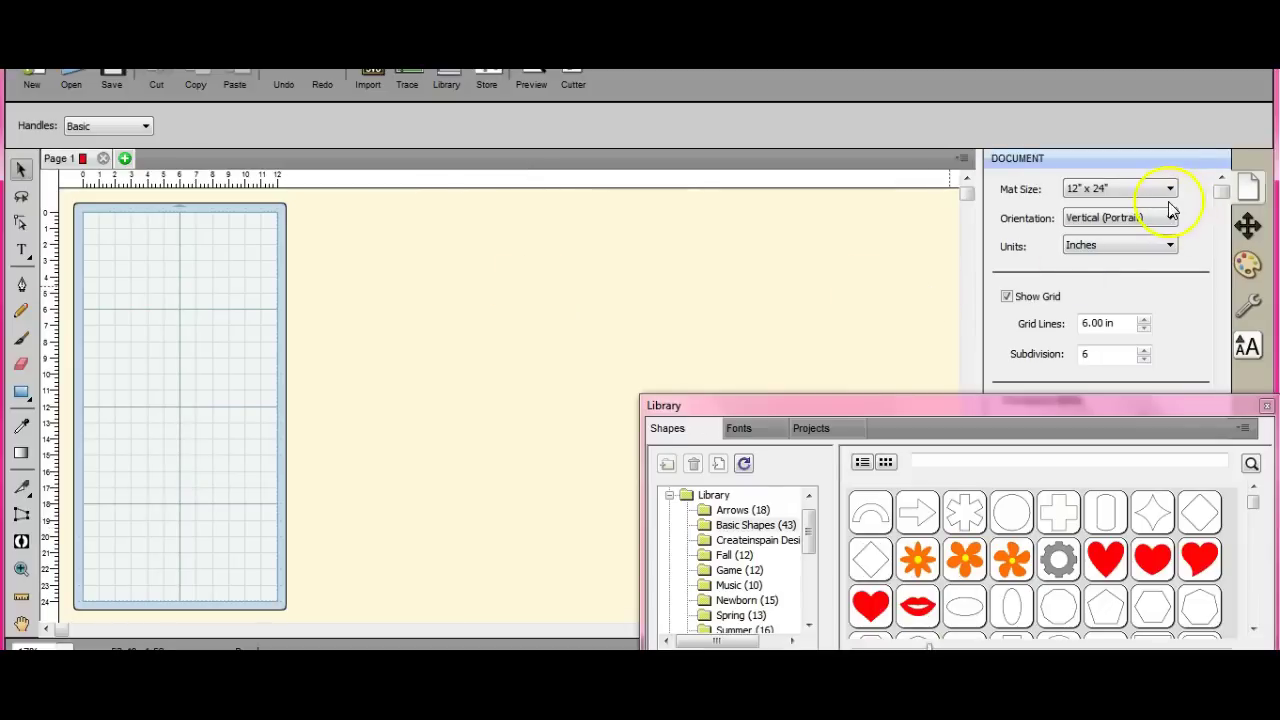
Step: Set the Text panel font view to Favorites and look through the favourite fonts list
left_click(1250, 350)
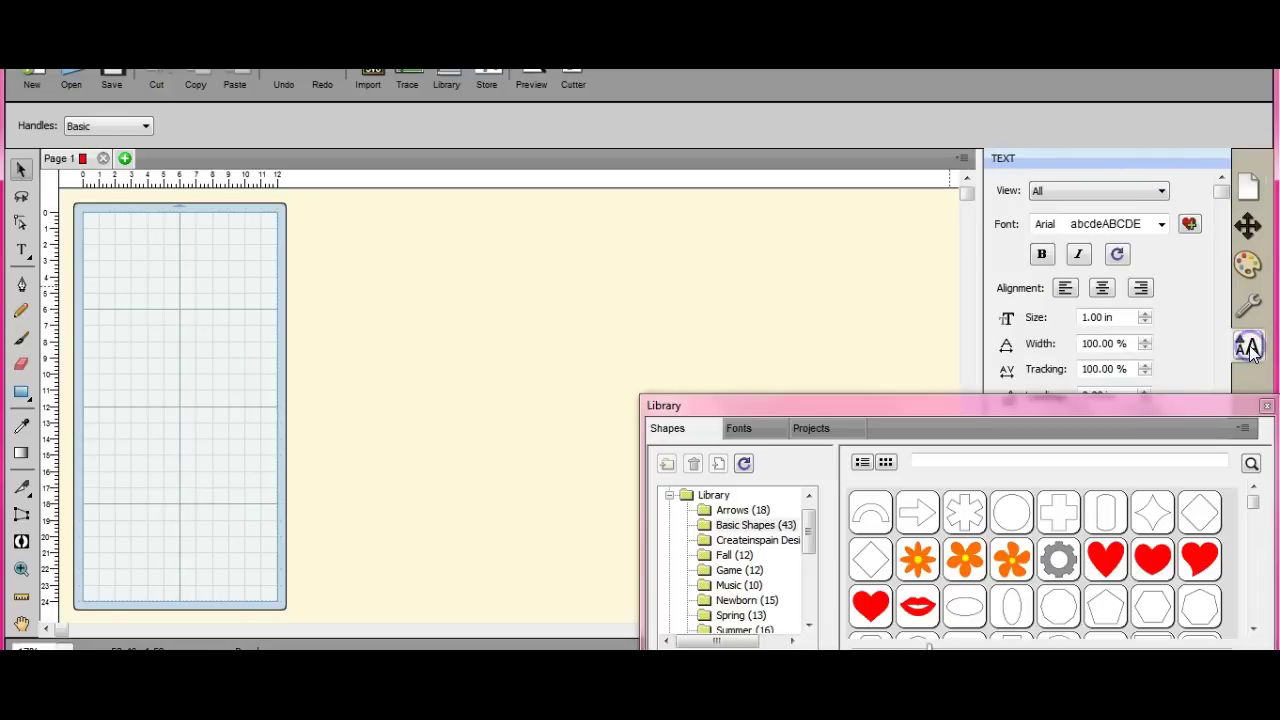
left_click(1162, 192)
left_click(1161, 220)
left_click(1163, 228)
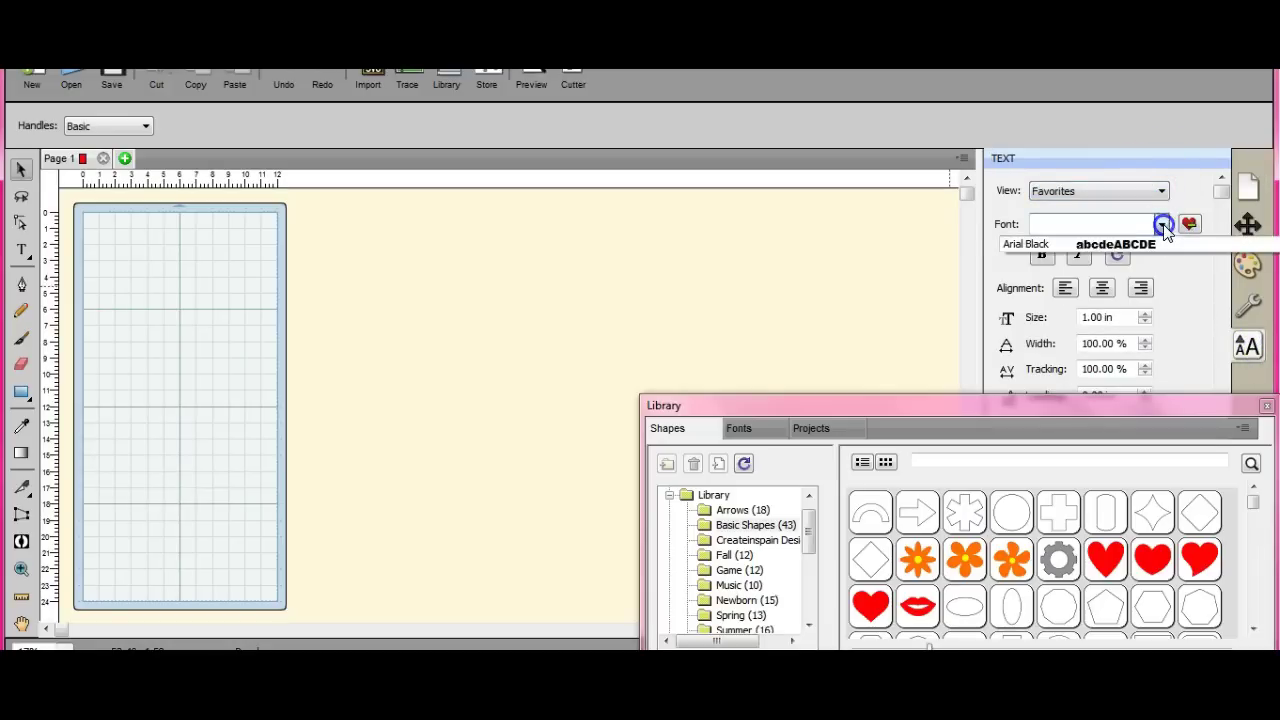
left_click(1164, 228)
left_click(1162, 190)
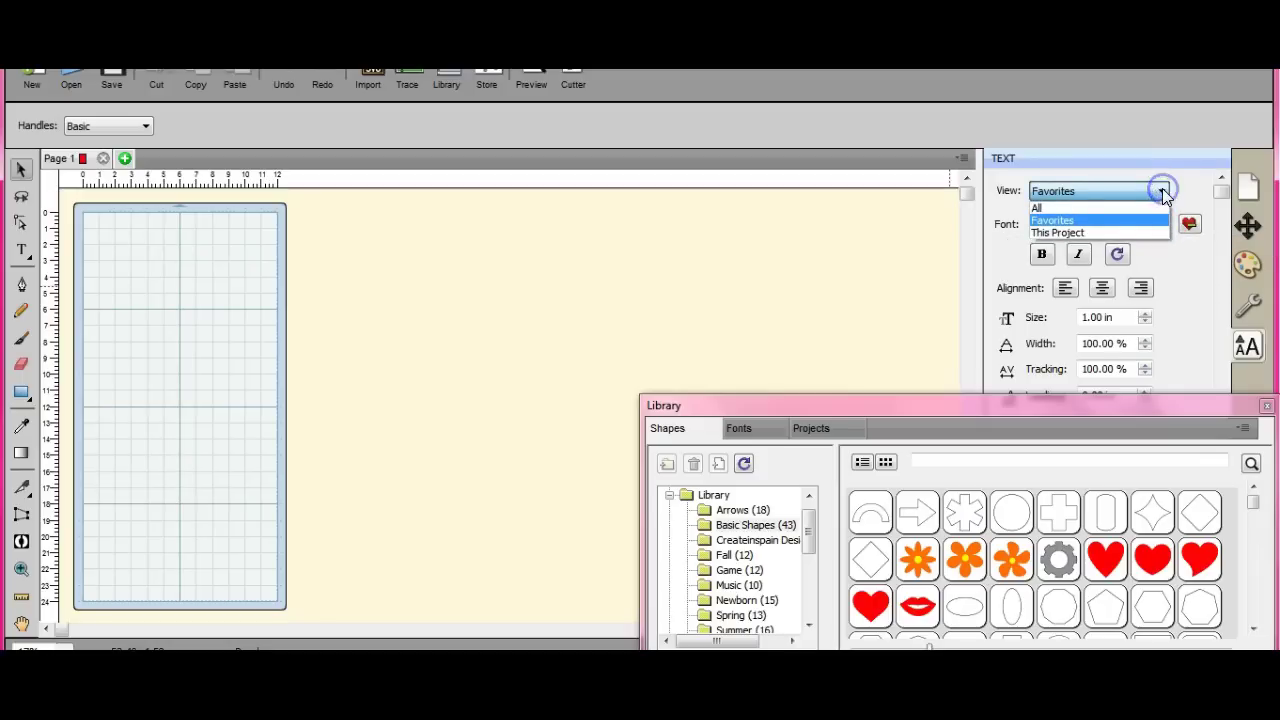
left_click(1162, 221)
left_click(1162, 225)
left_click(1162, 226)
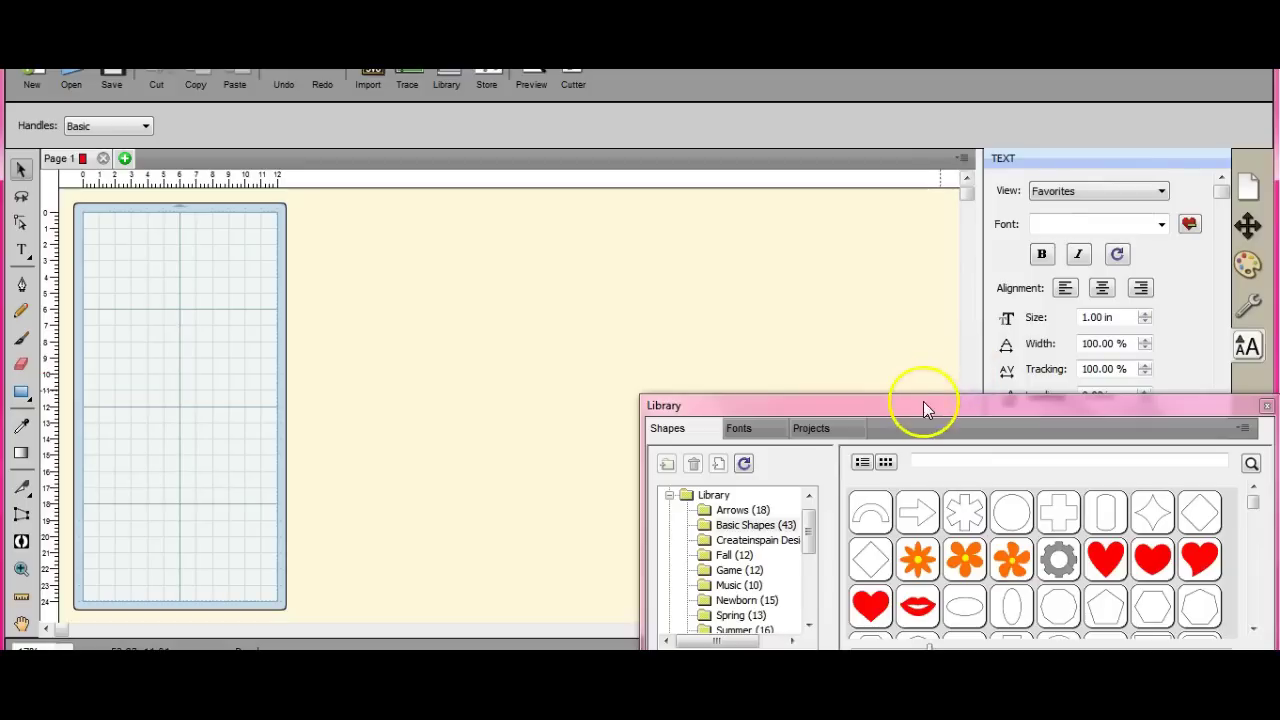
Step: Enlarge the Library window, browse its Fonts tab to the S fonts, then close it
left_click_drag(922, 395, 925, 142)
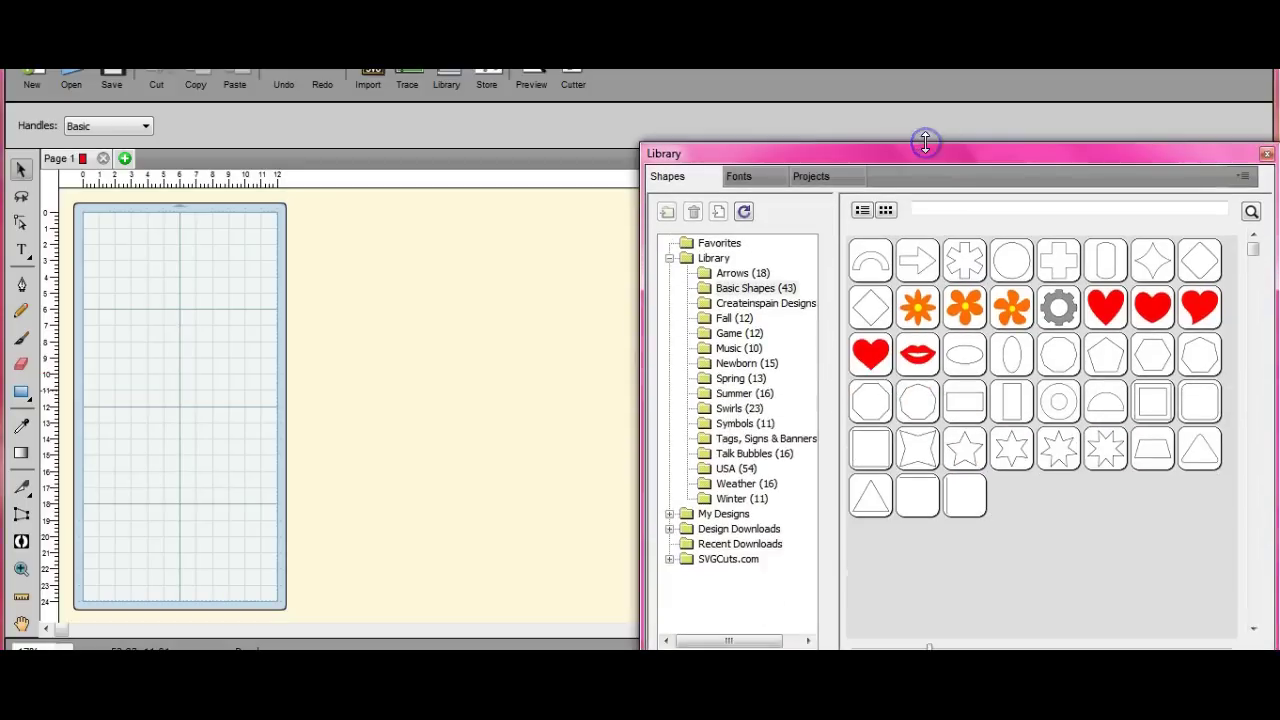
left_click(740, 177)
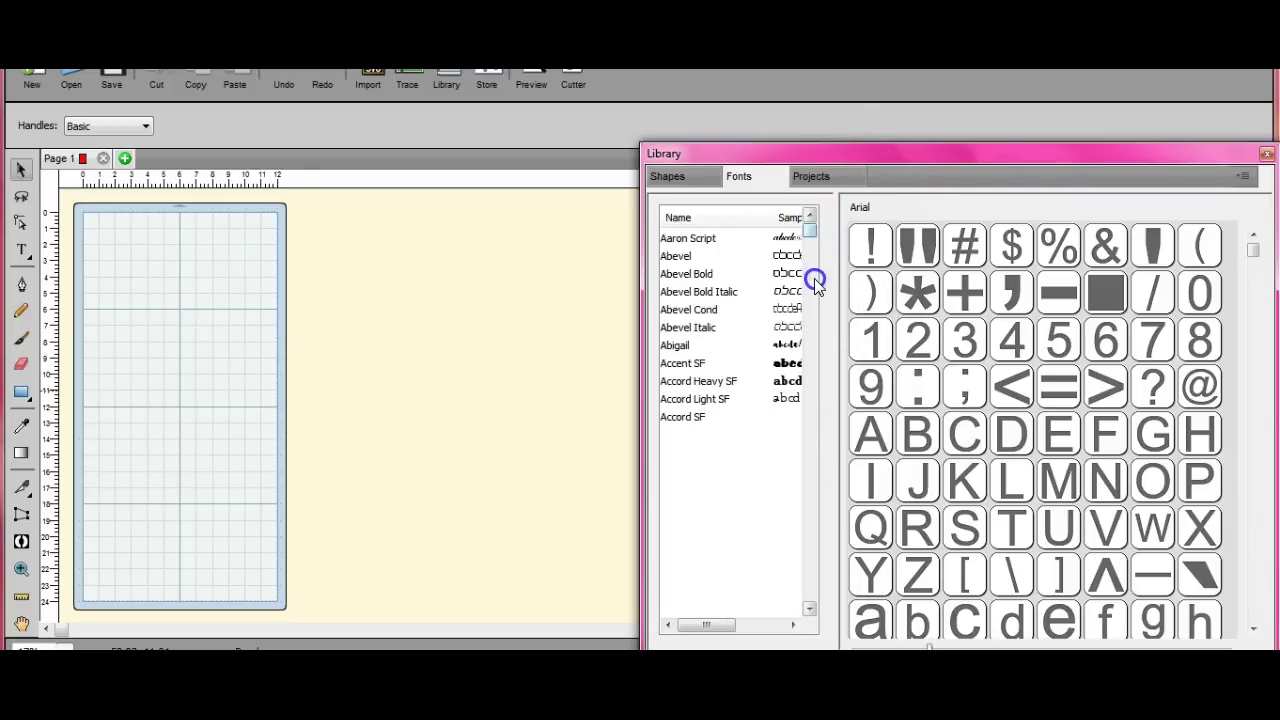
left_click(783, 242)
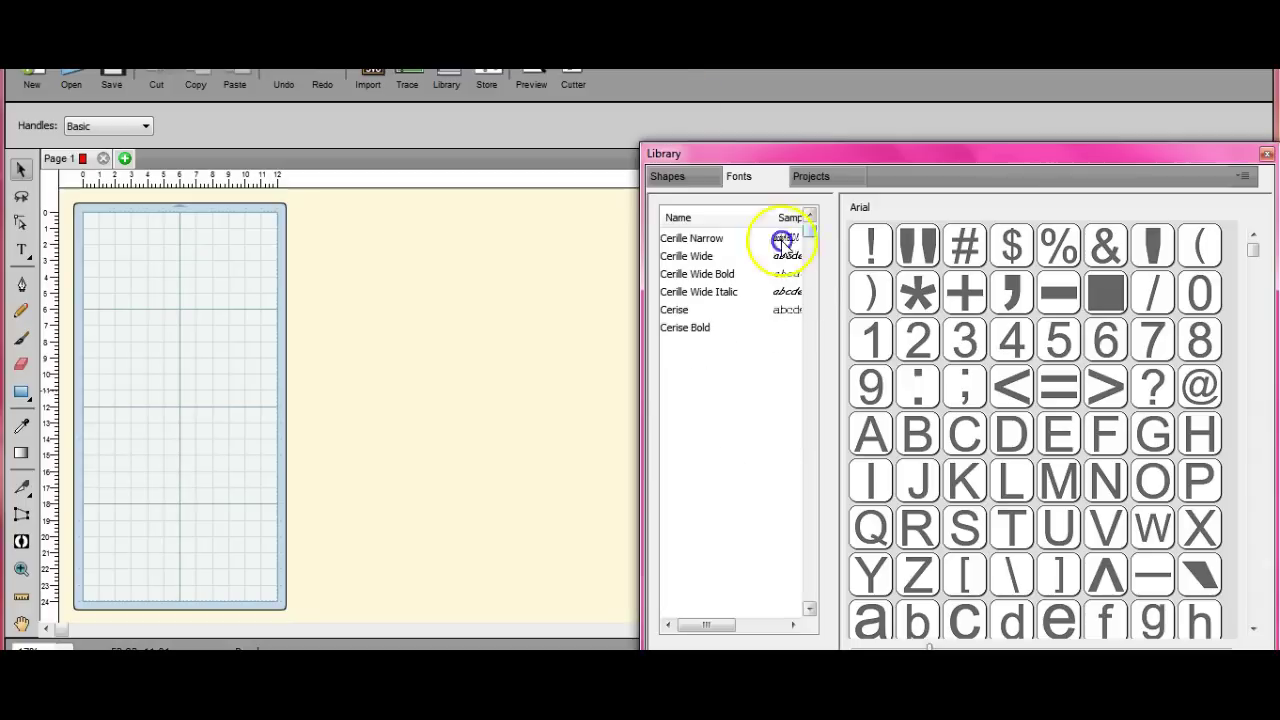
left_click(709, 219)
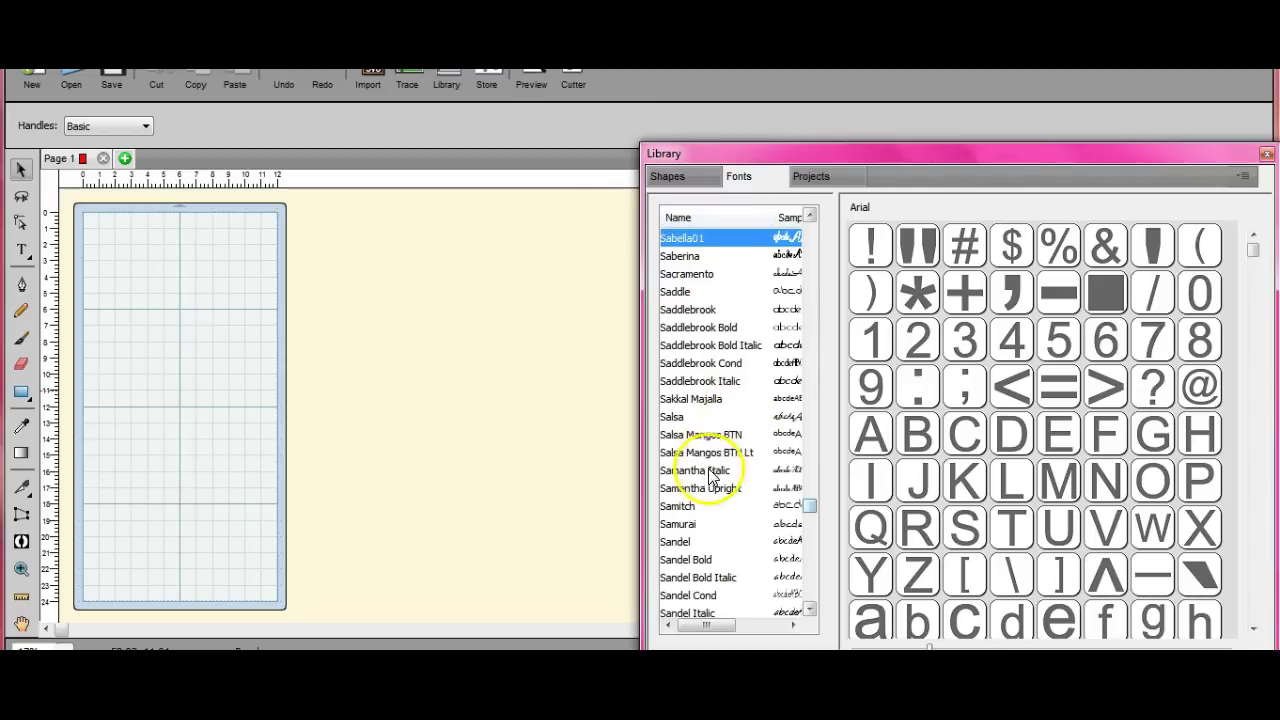
mouse_move(1088, 235)
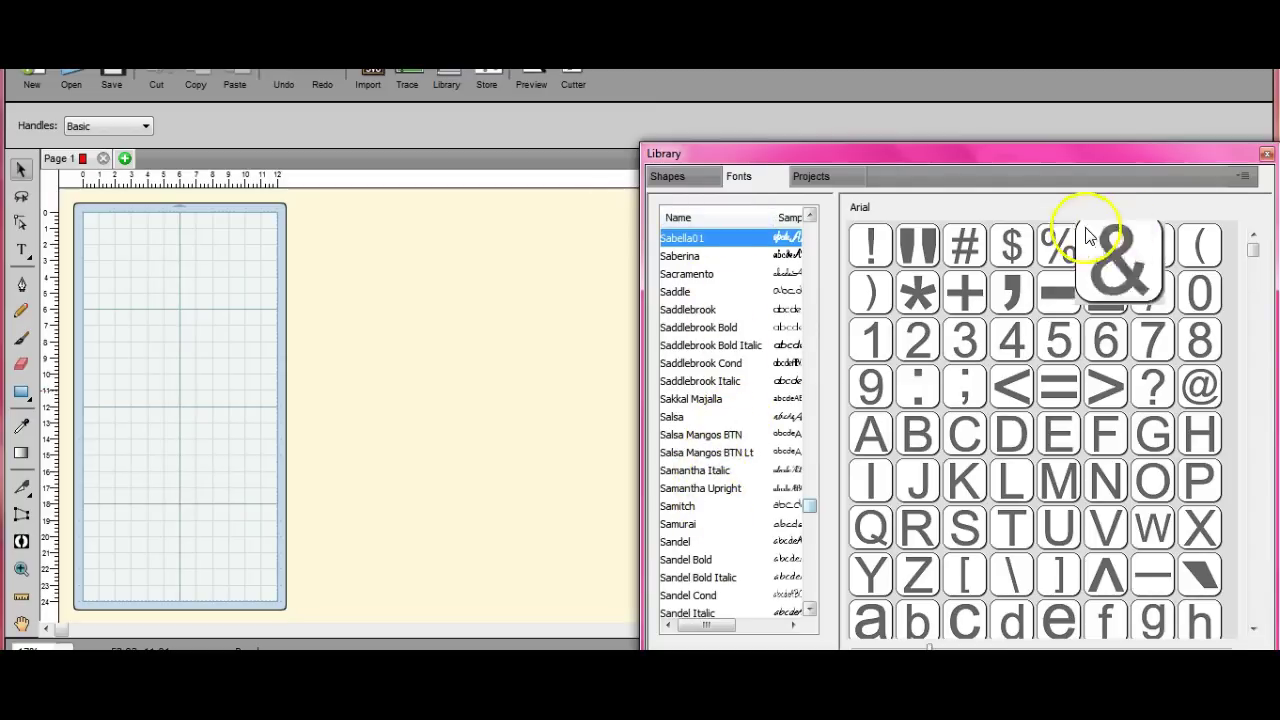
left_click(1266, 154)
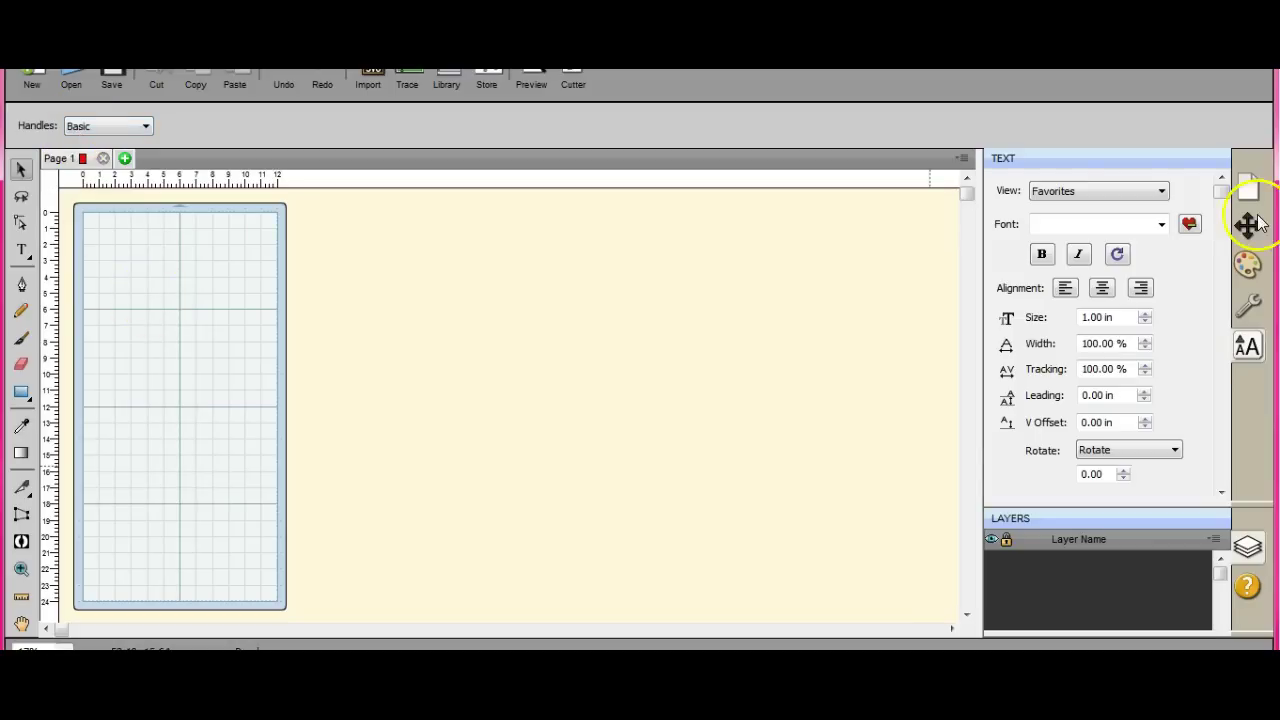
Step: Change the document mat size to ScanNCut
left_click(1248, 186)
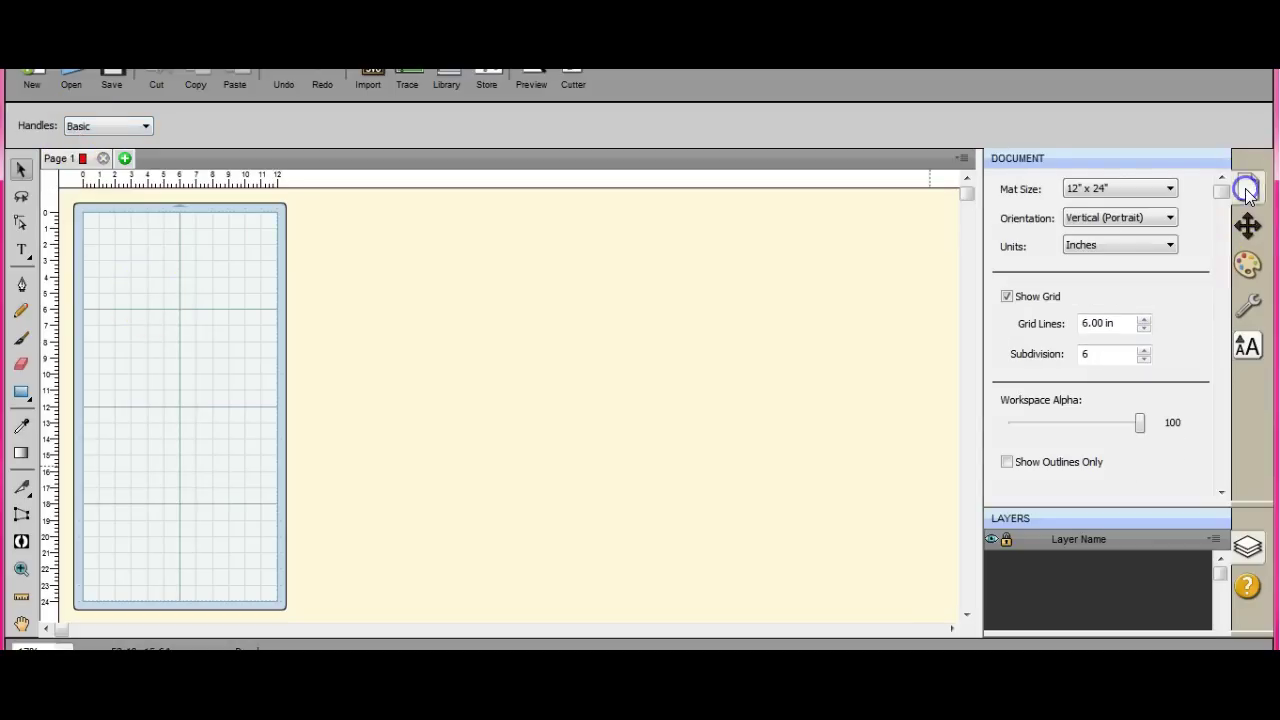
left_click(1171, 189)
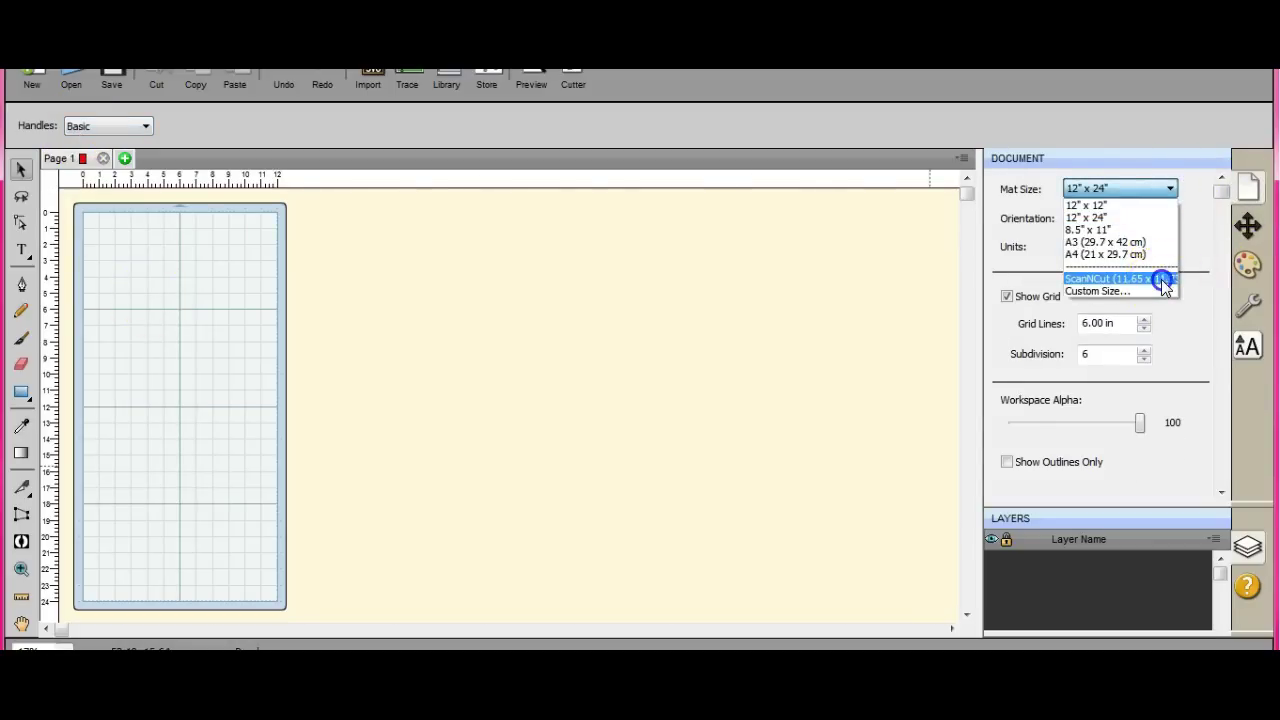
left_click(1160, 280)
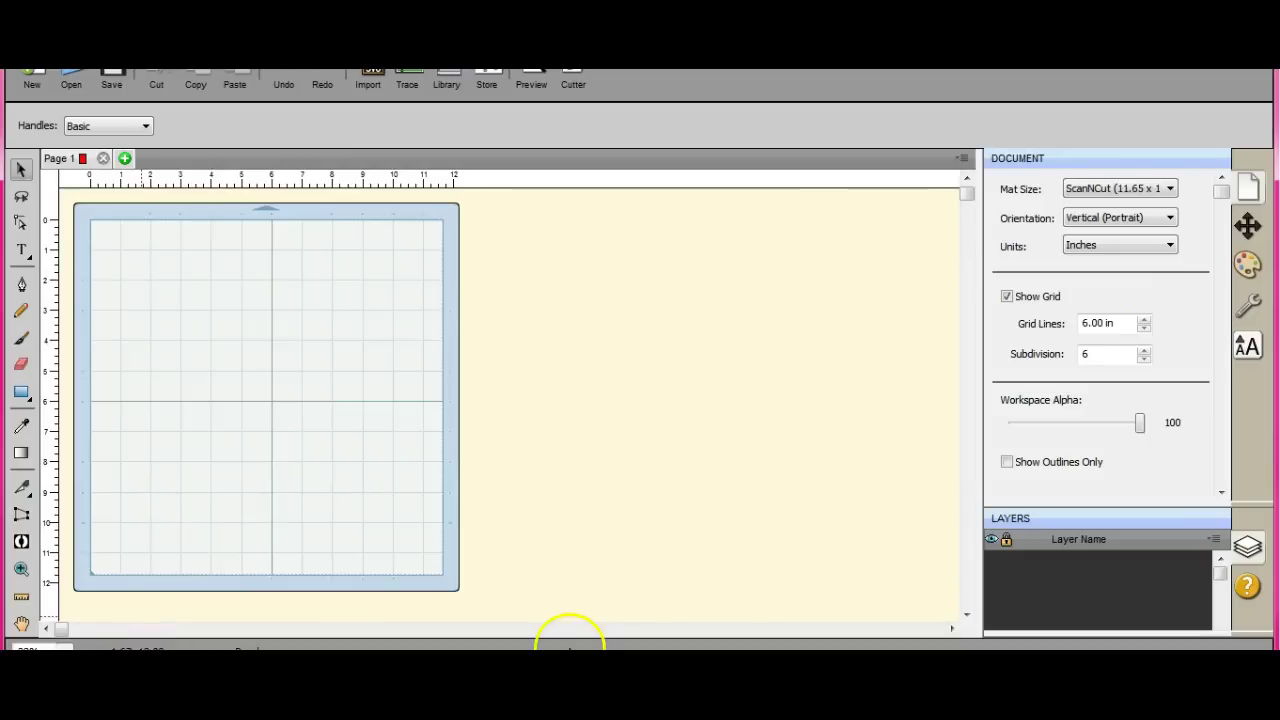